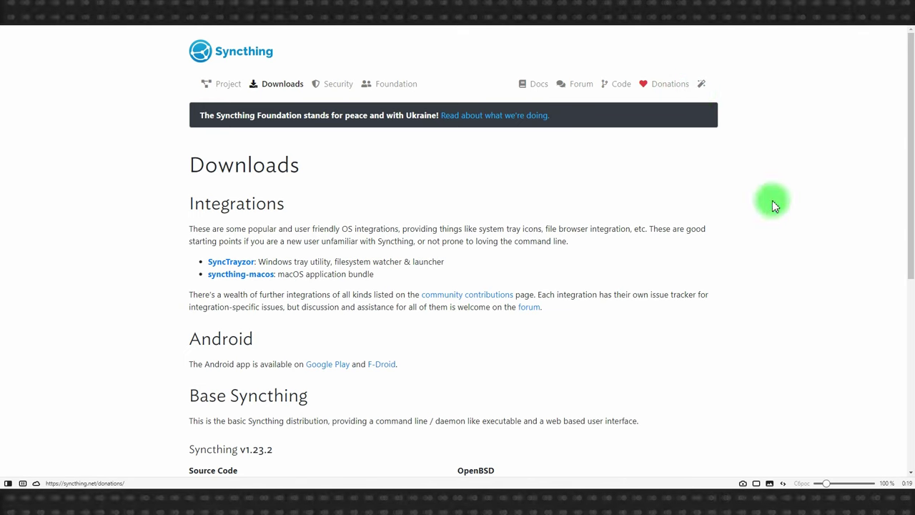
# Download the SyncTrayzorSetup-x64.exe installer from the latest SyncTrayzor release assets.
pyautogui.click(229, 263)
pyautogui.scroll(-8, 568, 231)
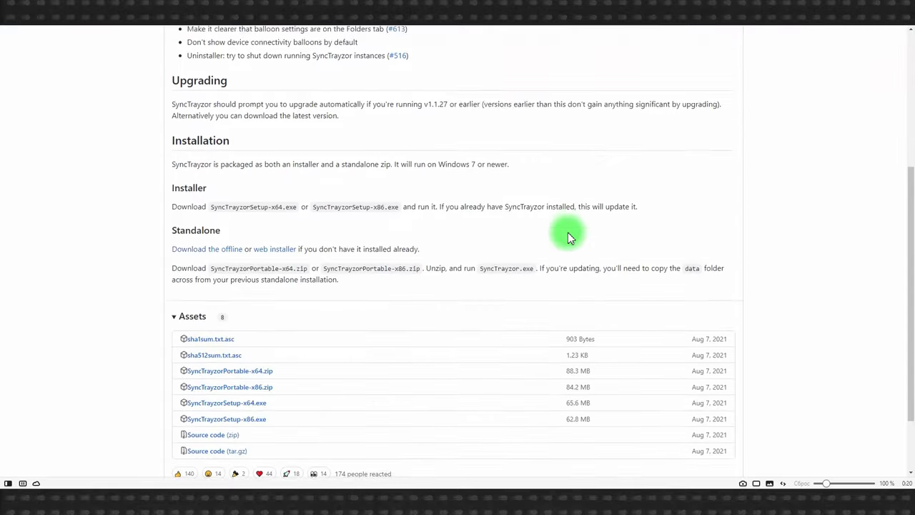
pyautogui.click(221, 319)
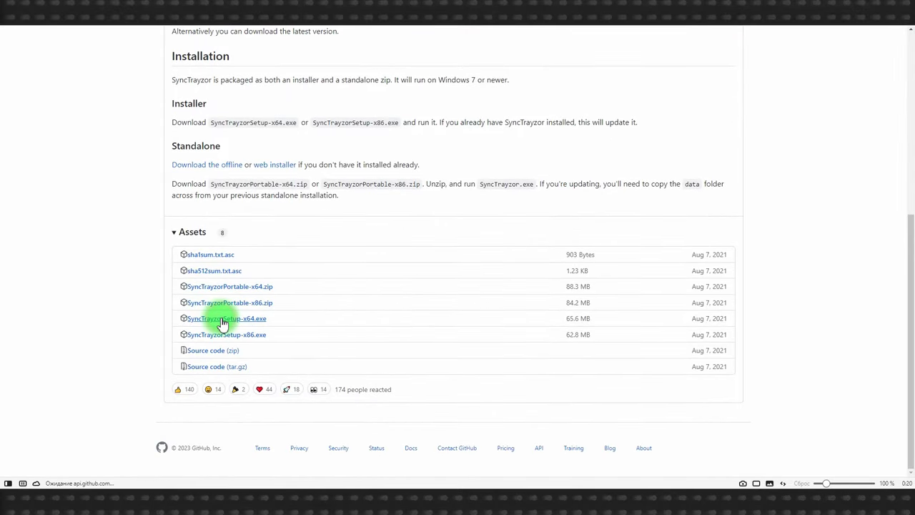
pyautogui.click(380, 112)
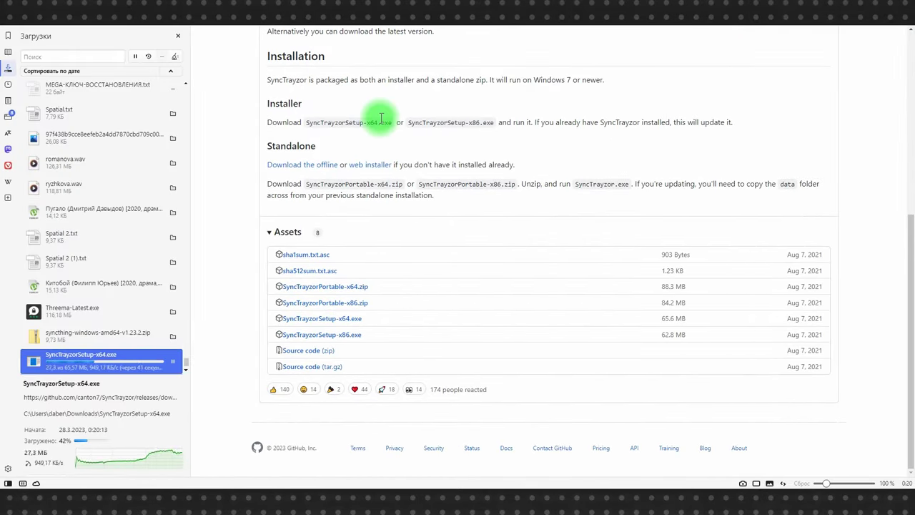
# Run the downloaded SyncTrayzorSetup-x64.exe and complete the SyncTrayzor installation.
pyautogui.doubleClick(92, 360)
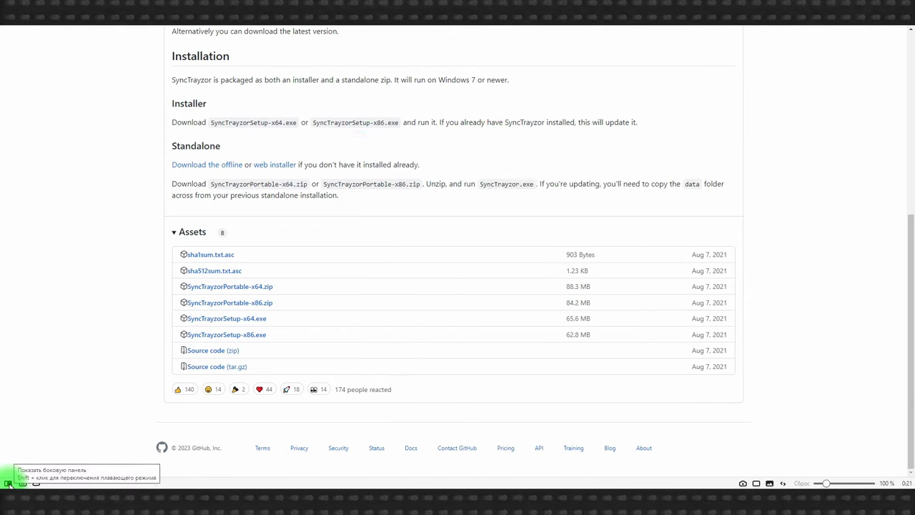
pyautogui.click(552, 341)
pyautogui.click(550, 339)
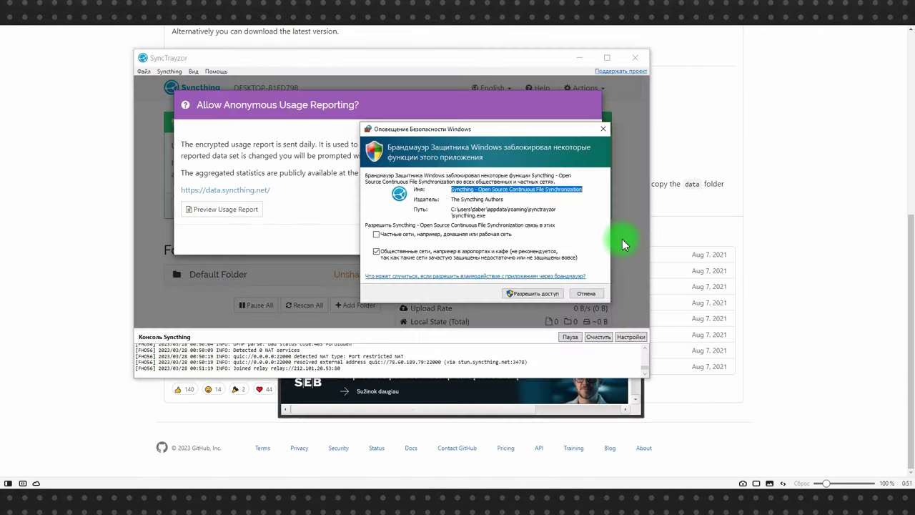
# Allow Syncthing through the Windows Defender firewall and decline anonymous usage reporting.
pyautogui.click(535, 294)
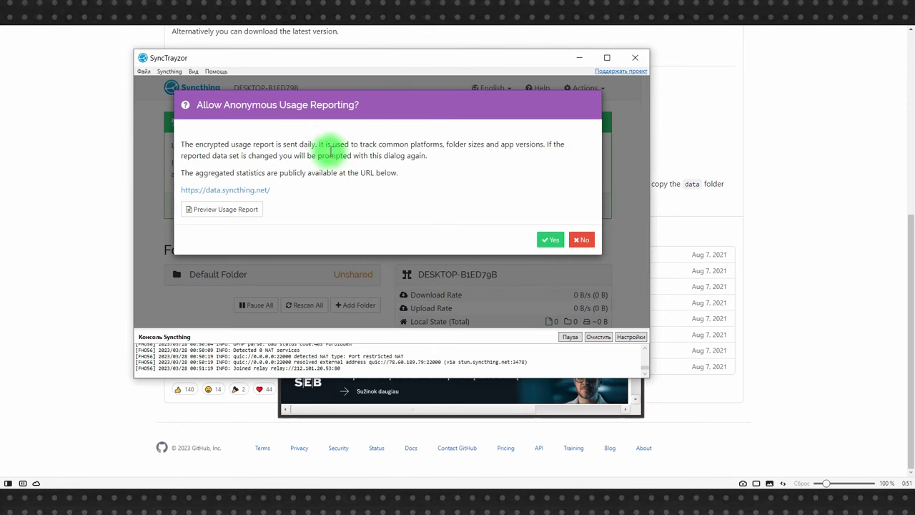
pyautogui.click(582, 240)
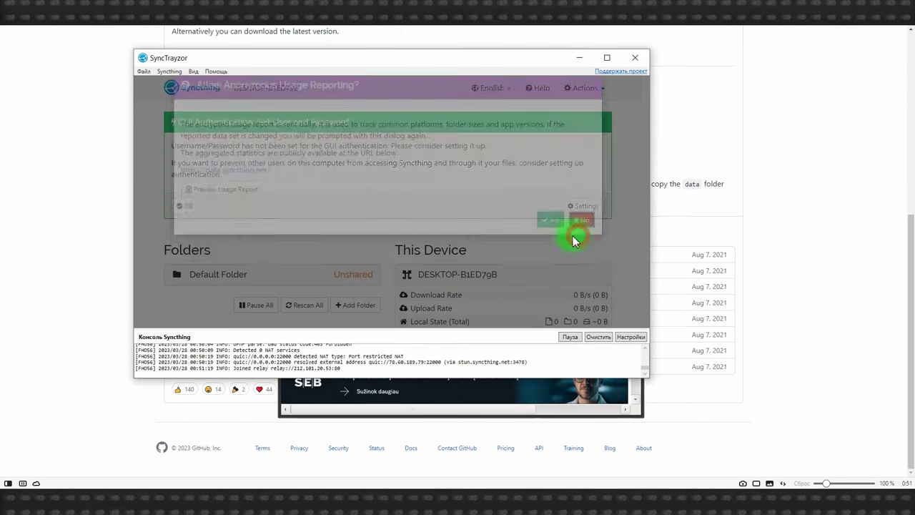
# Switch the Syncthing interface language to Russian.
pyautogui.moveTo(492, 59); pyautogui.dragTo(459, 42)
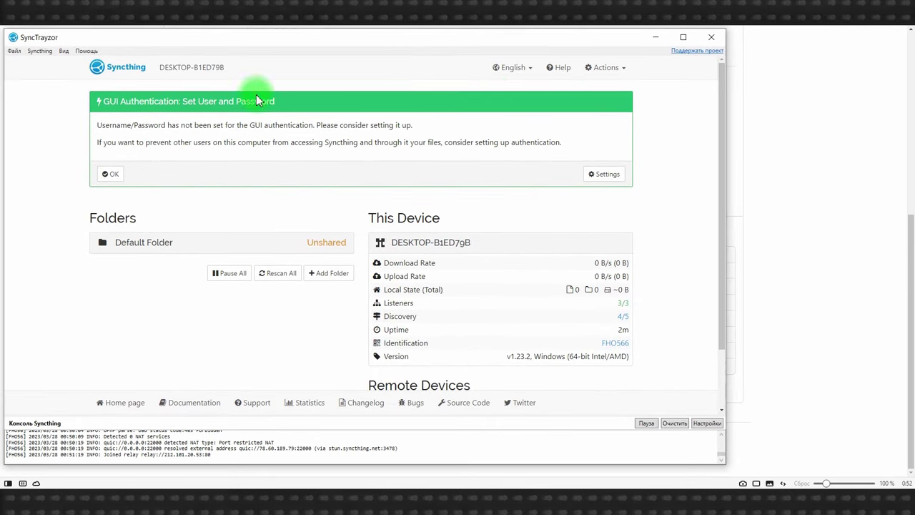
pyautogui.click(504, 66)
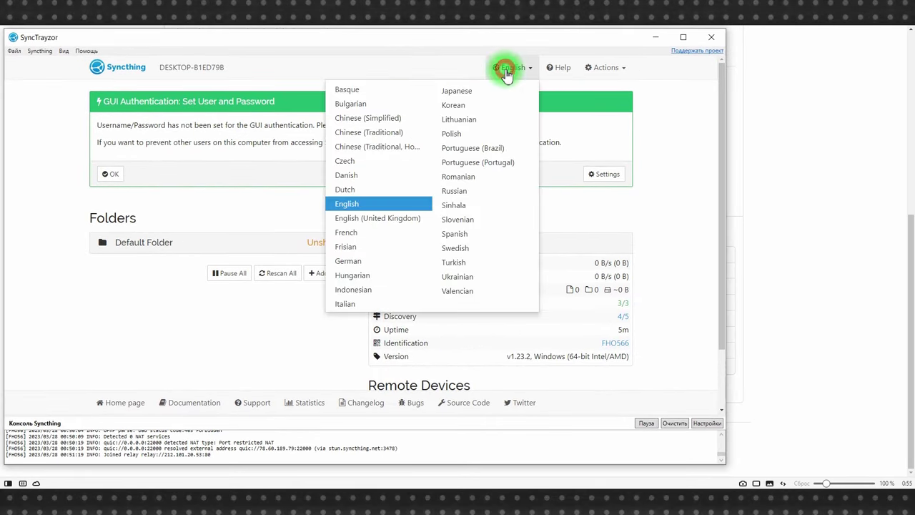
pyautogui.click(455, 190)
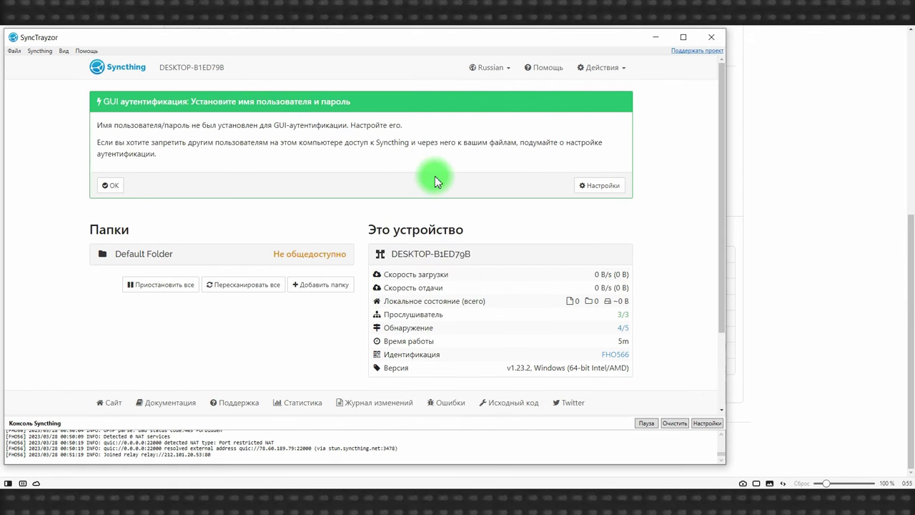
# Add a new synchronised folder with the folder ID Obsidian and save it.
pyautogui.click(341, 285)
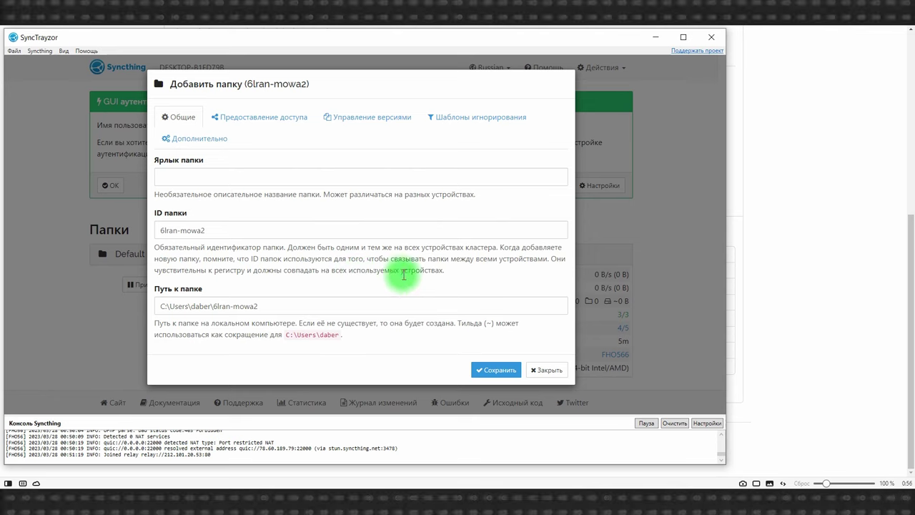
pyautogui.doubleClick(172, 231)
pyautogui.moveTo(172, 230); pyautogui.dragTo(225, 231)
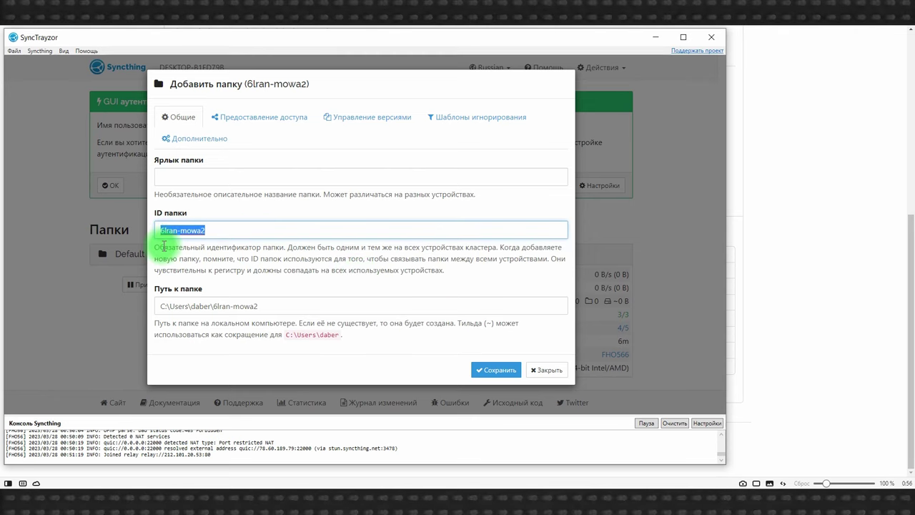
pyautogui.write('Obsidian')
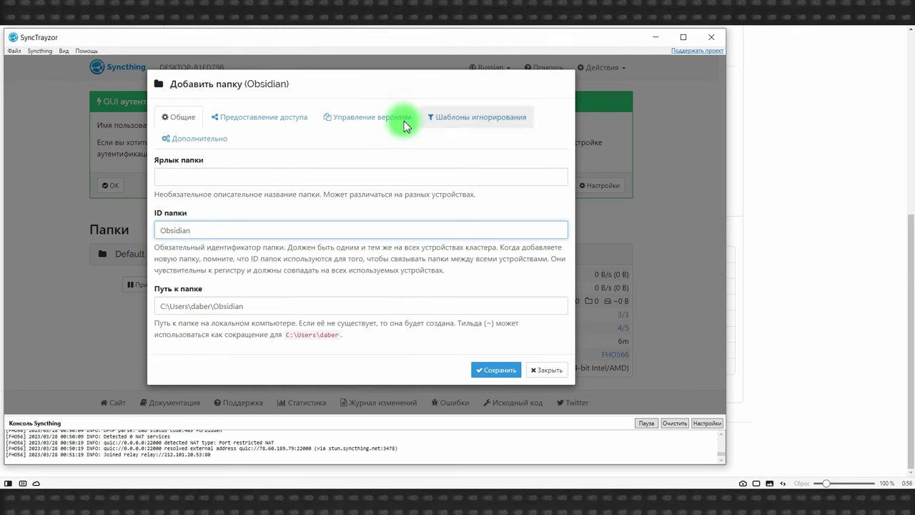
pyautogui.click(494, 370)
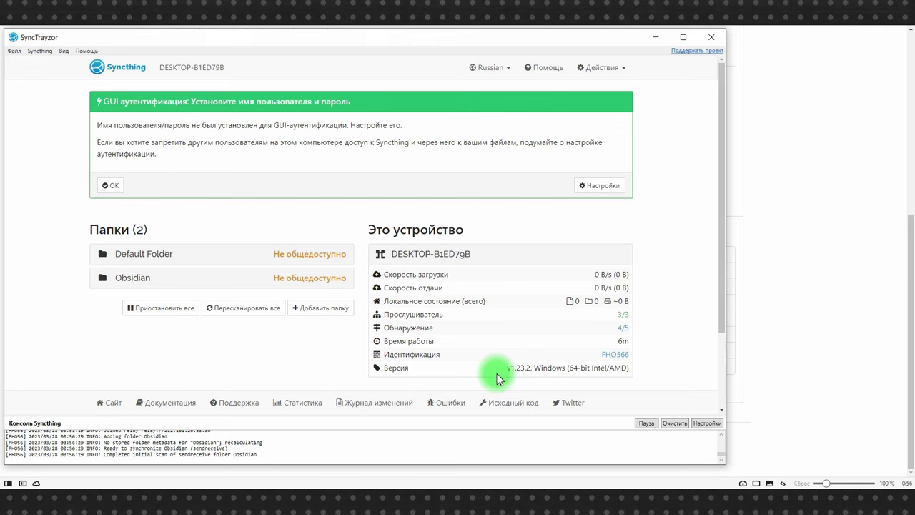
# Delete the Default Folder from the Syncthing folder list.
pyautogui.click(269, 256)
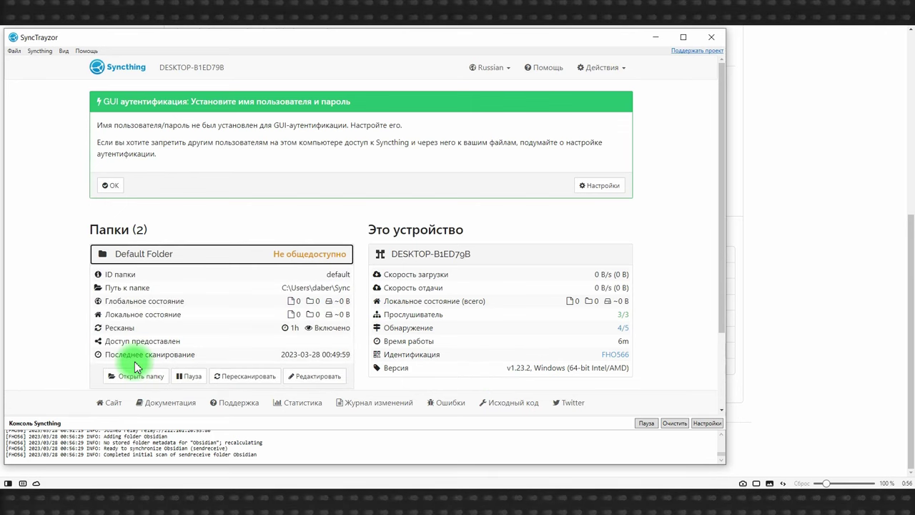
pyautogui.click(293, 376)
pyautogui.click(187, 347)
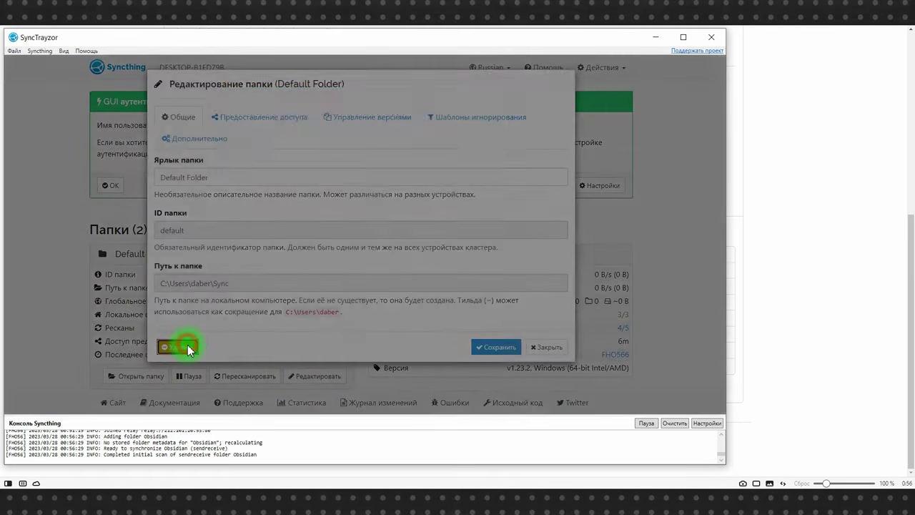
pyautogui.click(241, 174)
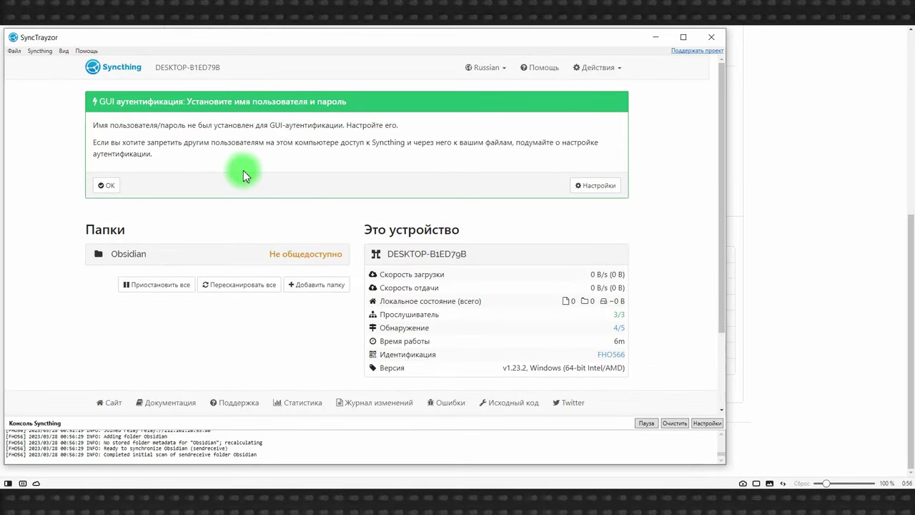
# Display this computer's device ID and QR code for adding it on the phone, and close the identification dialog.
pyautogui.click(595, 68)
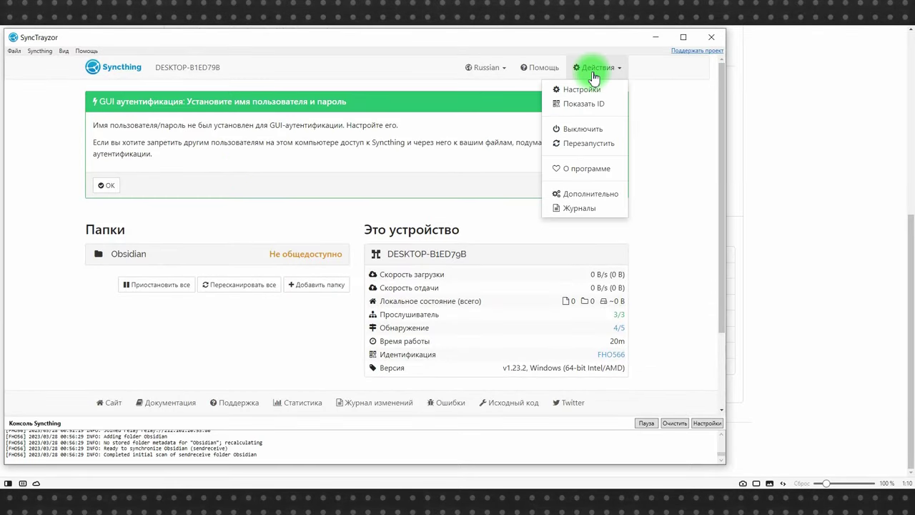
pyautogui.click(581, 104)
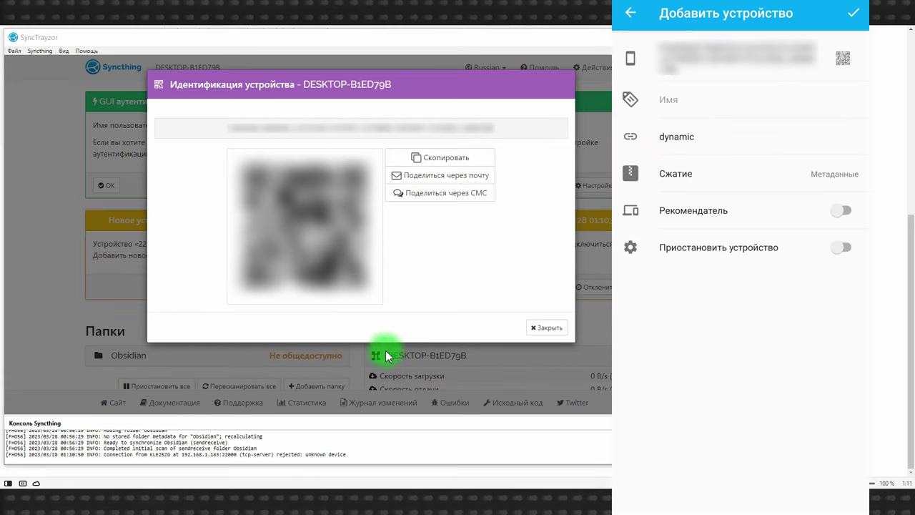
pyautogui.click(537, 327)
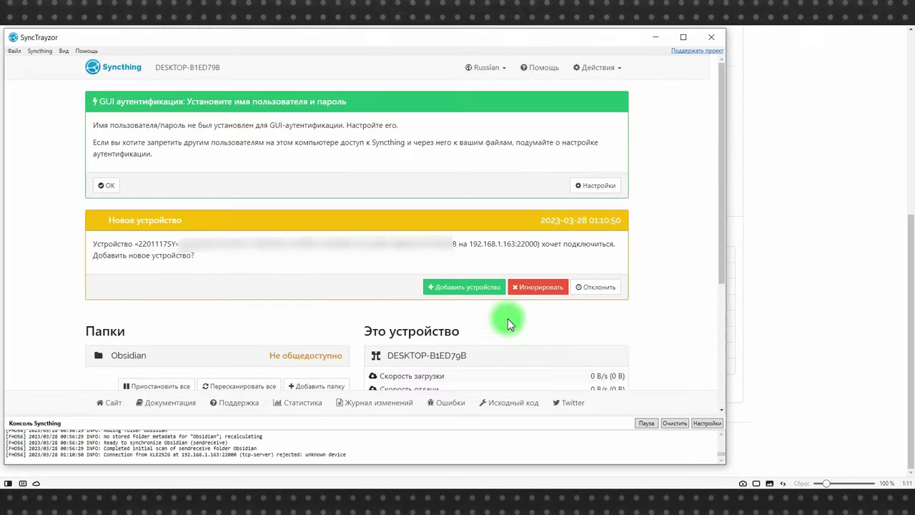
# Accept the phone's connection request and save it as a remote device named Mob.
pyautogui.scroll(-1, 387, 252)
pyautogui.click(437, 241)
pyautogui.doubleClick(186, 193)
pyautogui.write('Mob')
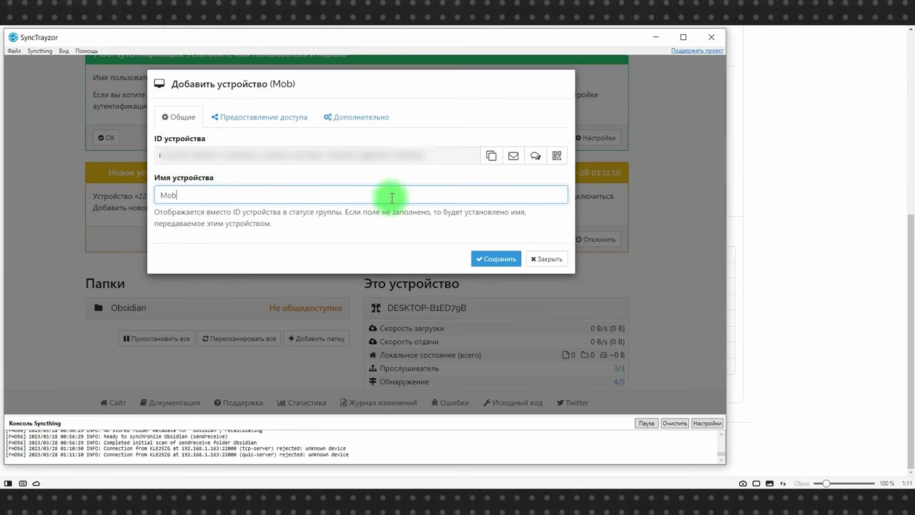
pyautogui.click(499, 258)
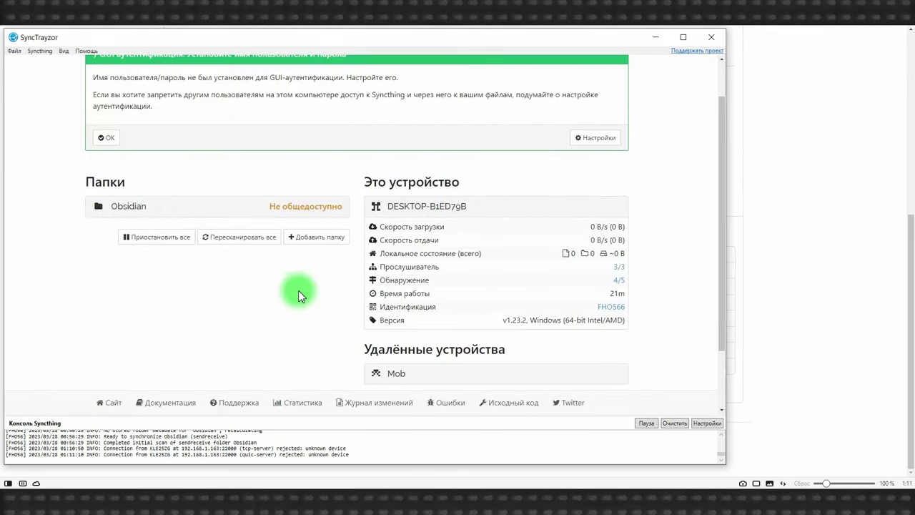
# Share the Obsidian folder with the Mob device and save the folder settings.
pyautogui.scroll(-2, 321, 279)
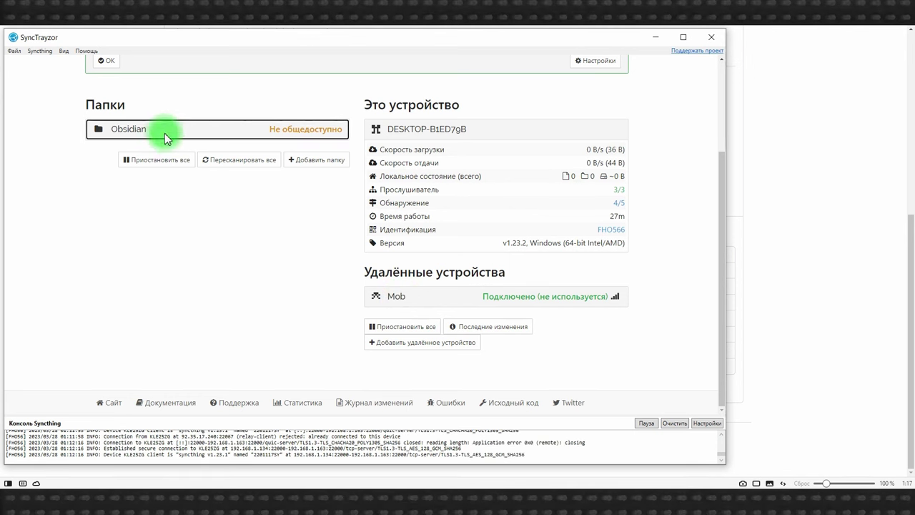
pyautogui.click(163, 131)
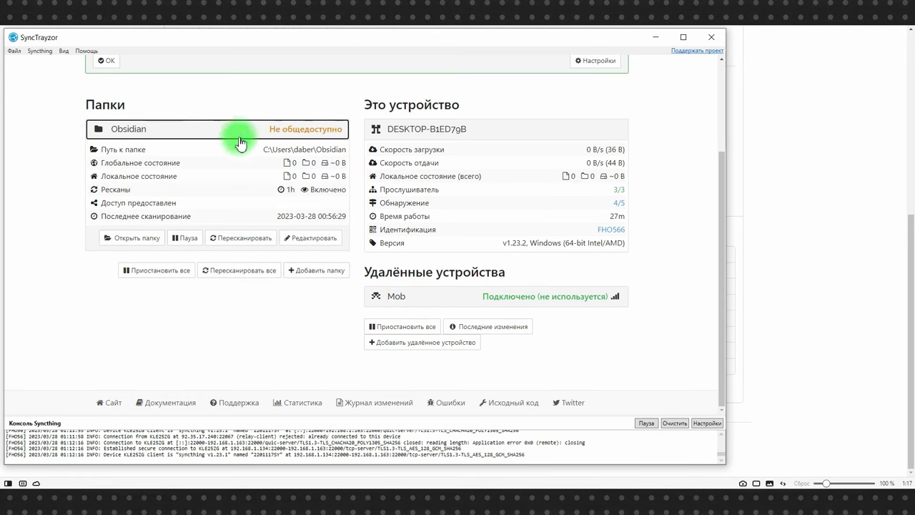
pyautogui.click(303, 236)
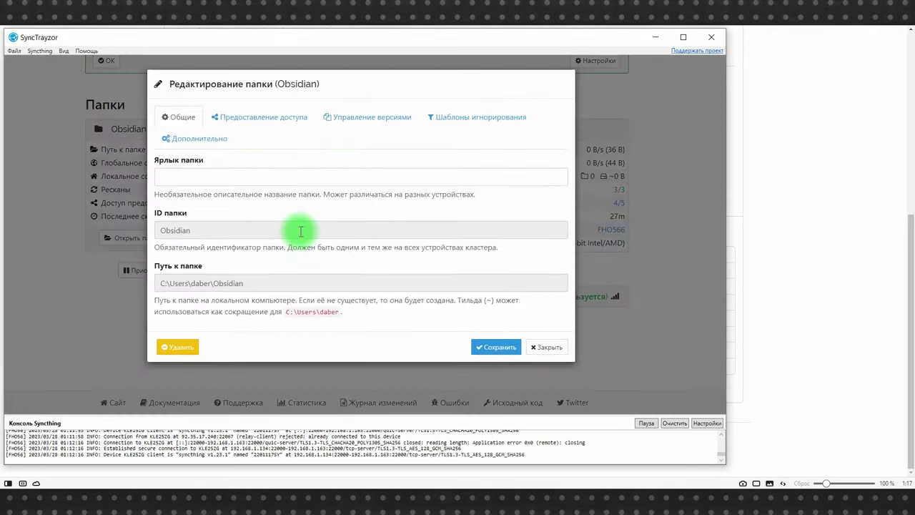
pyautogui.click(251, 118)
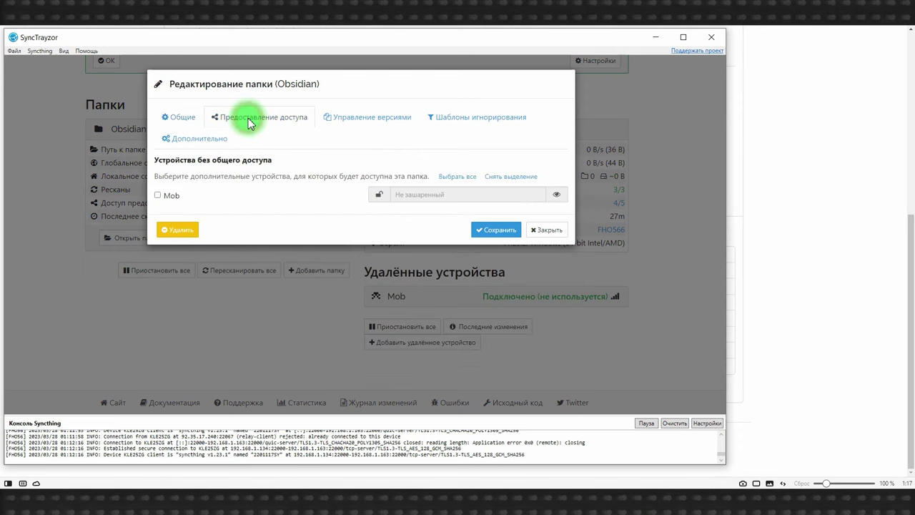
pyautogui.click(157, 195)
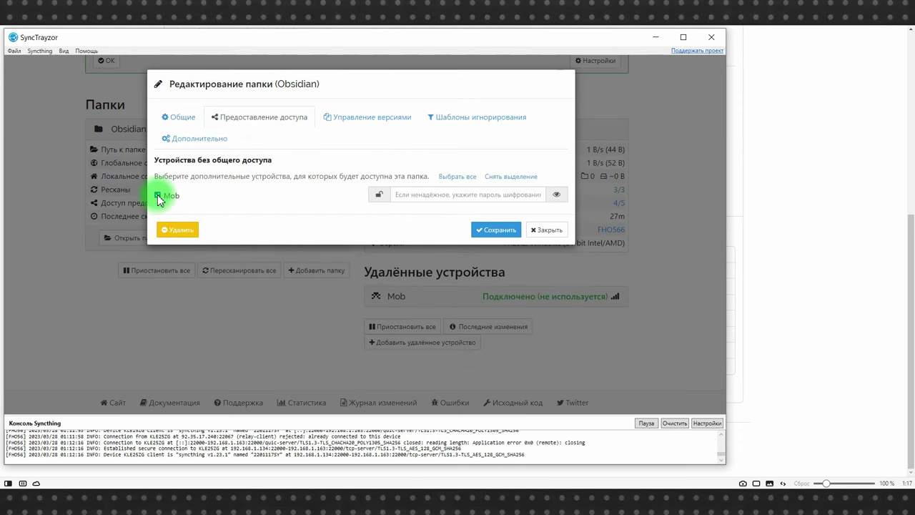
pyautogui.click(485, 229)
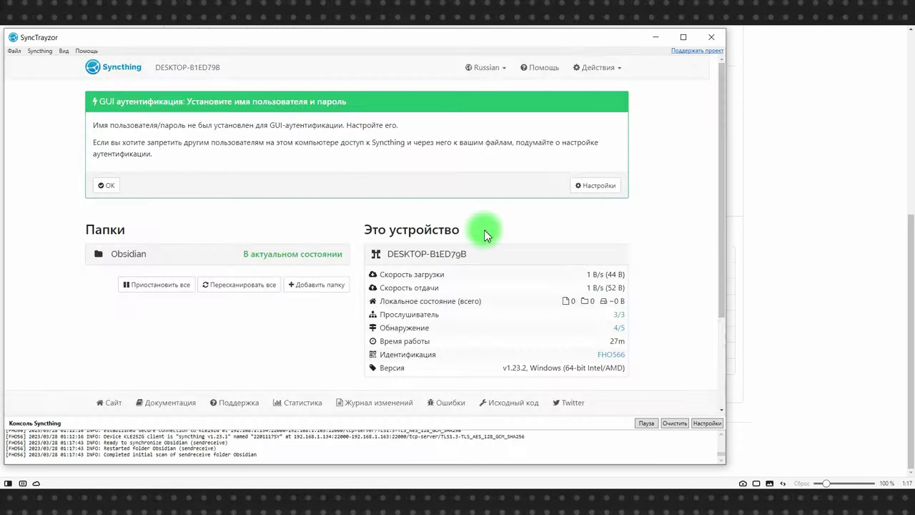
pyautogui.scroll(-3, 484, 229)
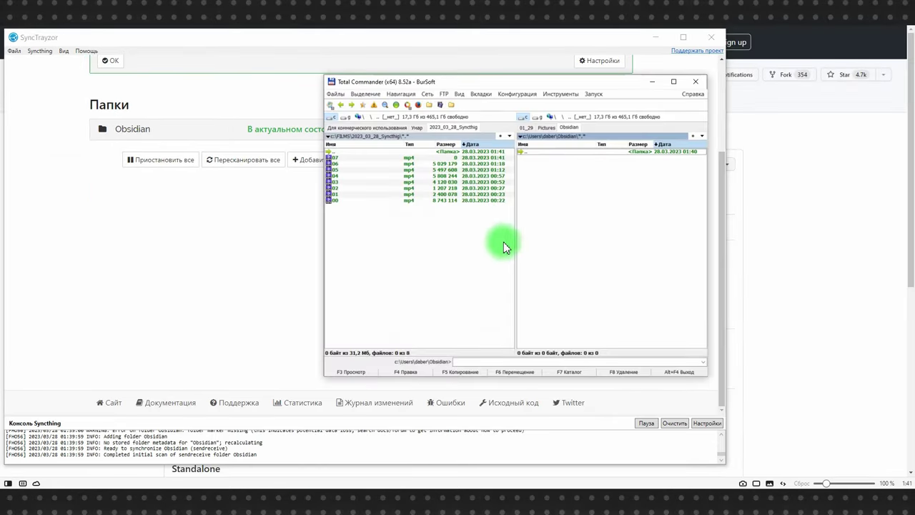
# In Total Commander, create a directory named qwerty inside the synchronised Obsidian folder.
pyautogui.doubleClick(532, 152)
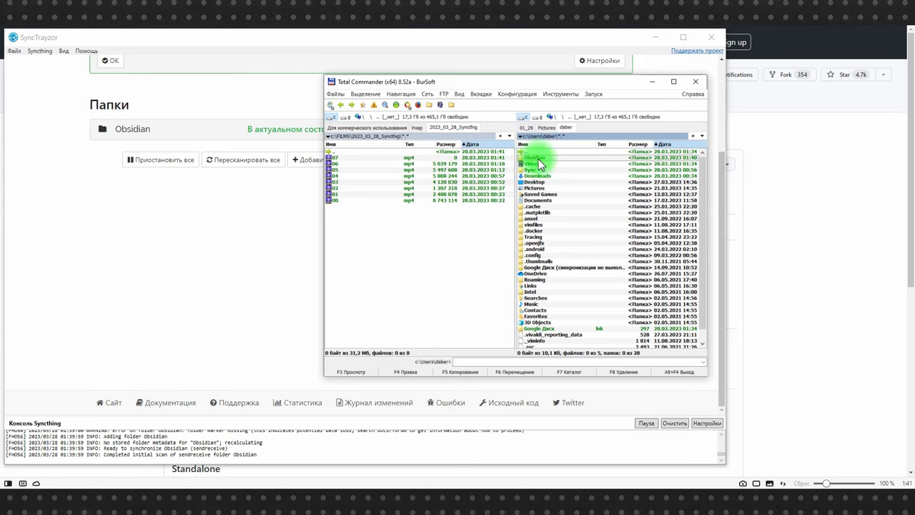
pyautogui.doubleClick(539, 159)
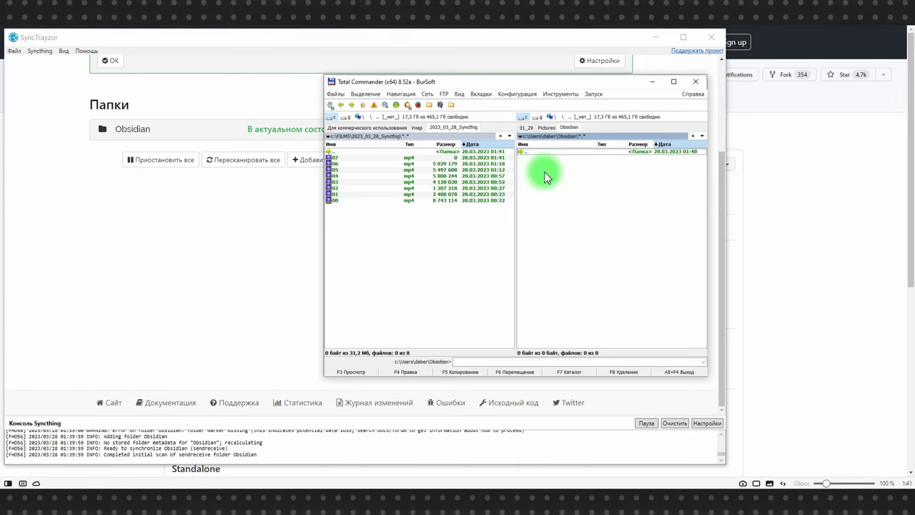
pyautogui.press('F7')
pyautogui.write('qwerty')
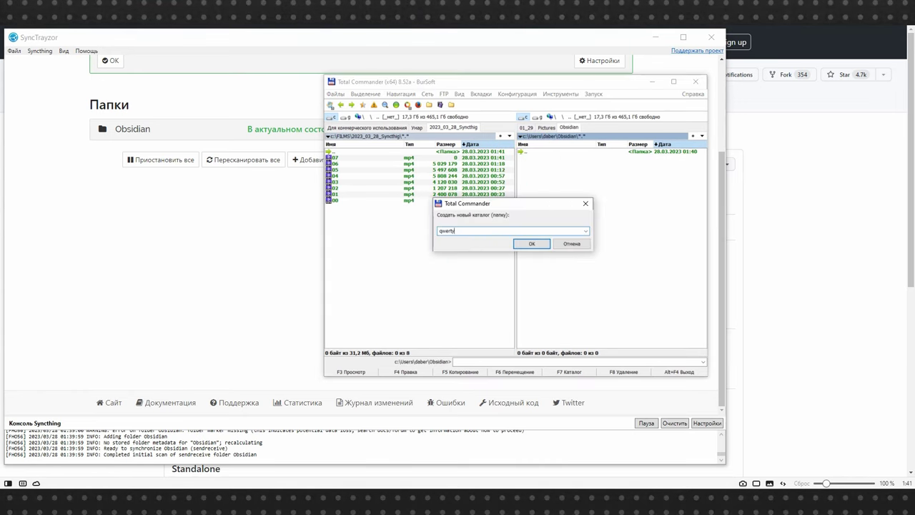
pyautogui.press('Return')
# Return to SyncTrayzor and check the sync status of the Obsidian folder and the Mob device.
pyautogui.click(221, 241)
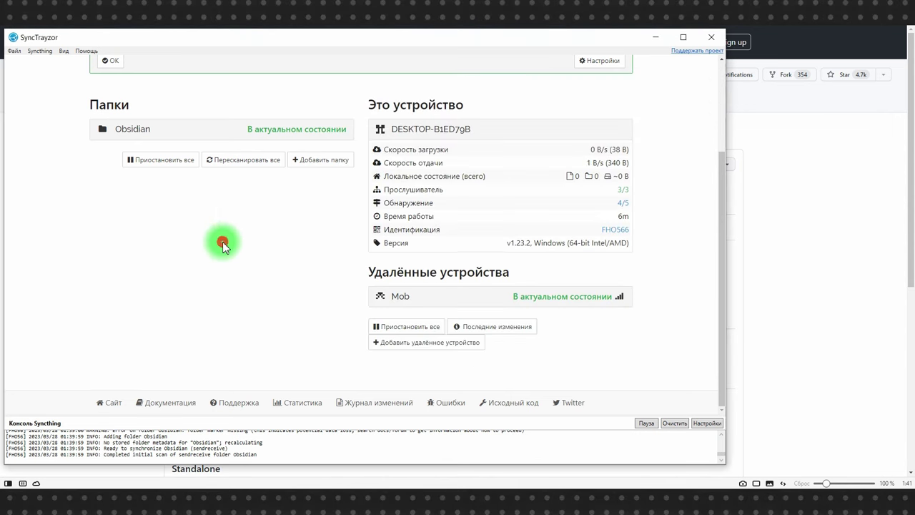
pyautogui.scroll(2, 364, 309)
pyautogui.scroll(-3, 339, 292)
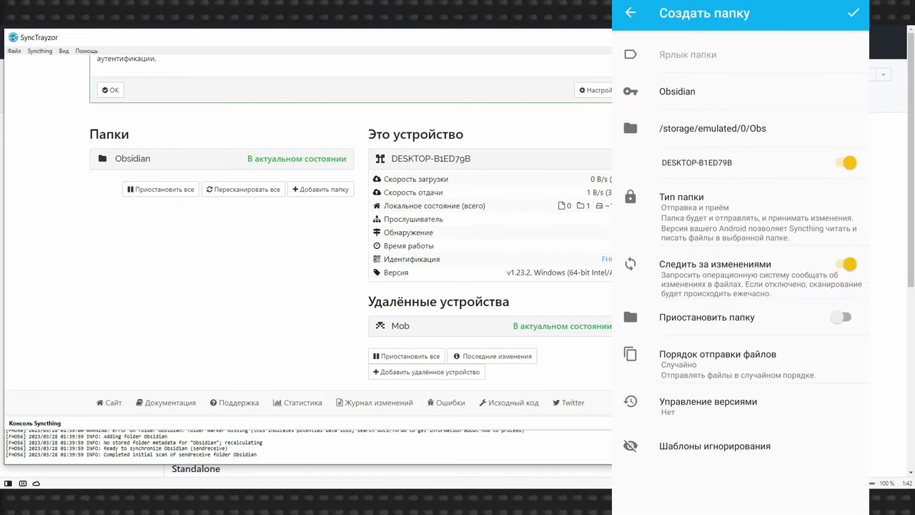
# On the phone, label the new Obsidian folder Obs and save it.
pyautogui.write('O')
pyautogui.click(854, 12)
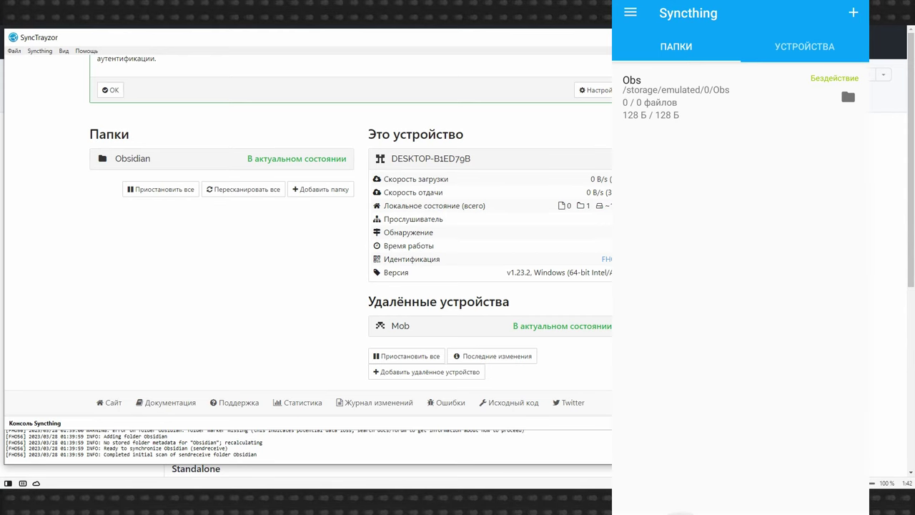
# On the phone, check the qwerty directory inside the Obs folder with the file manager and return to the home screen.
pyautogui.hotkey('alt', 's')
pyautogui.hotkey('alt', 's')
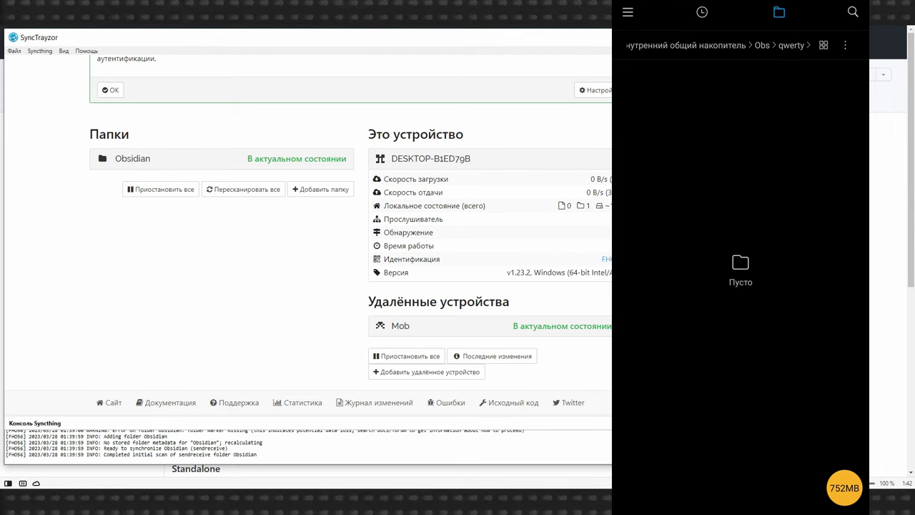
pyautogui.hotkey('alt', 'h')
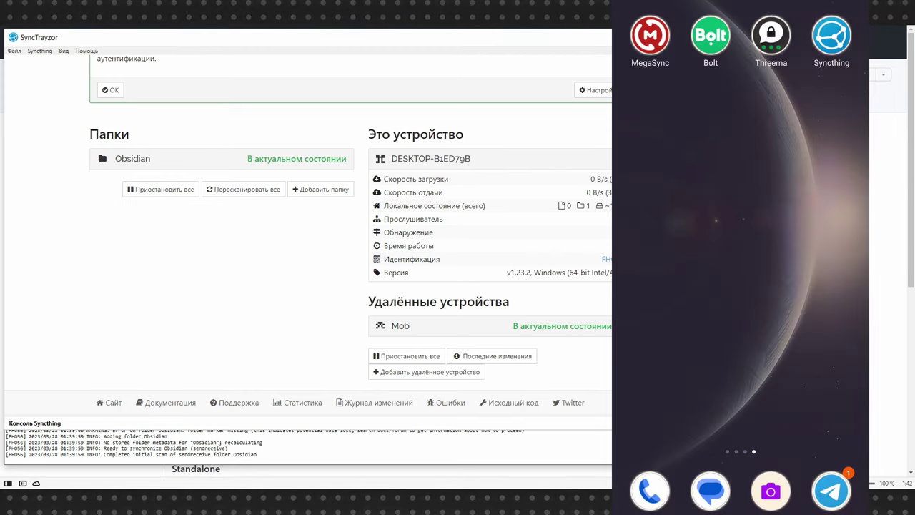
pyautogui.click(669, 227)
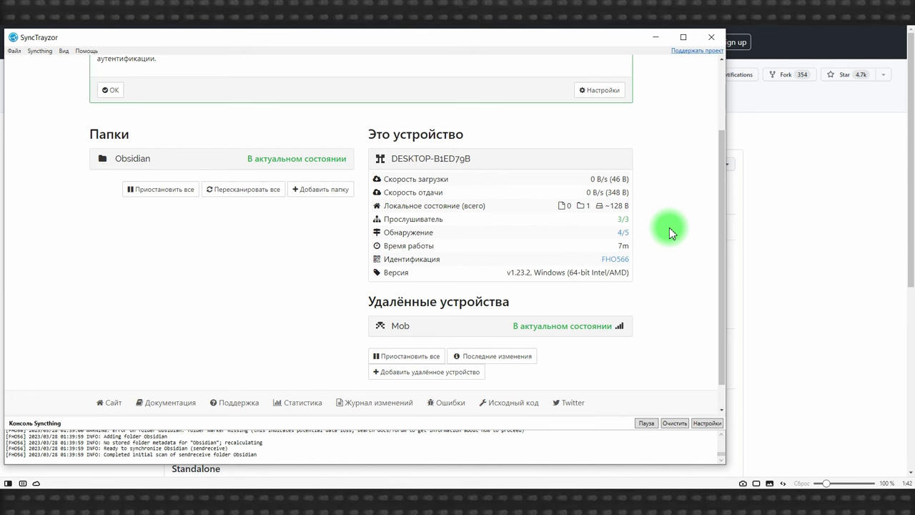
# In Total Commander, copy the База знаний folder from Личное on Google Drive into the synchronised Obsidian folder.
pyautogui.hotkey('alt', 'Tab')
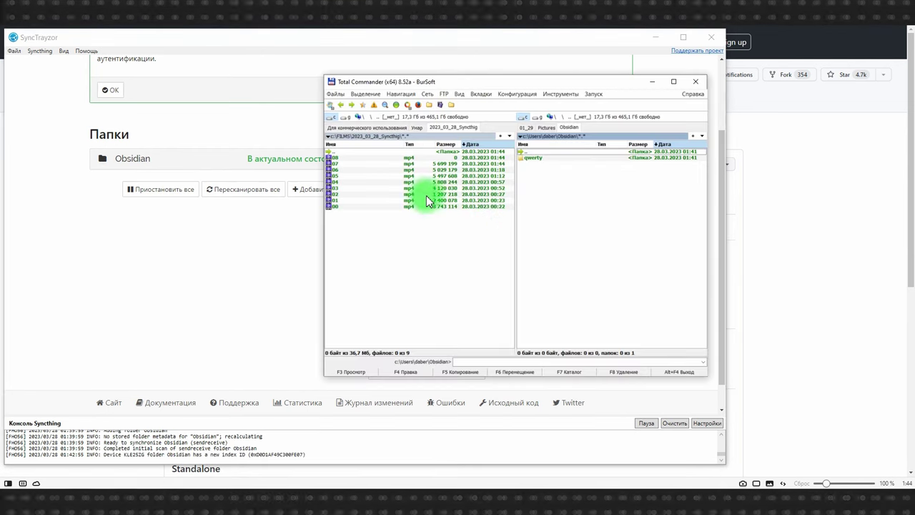
pyautogui.click(345, 116)
pyautogui.moveTo(329, 161); pyautogui.dragTo(558, 204)
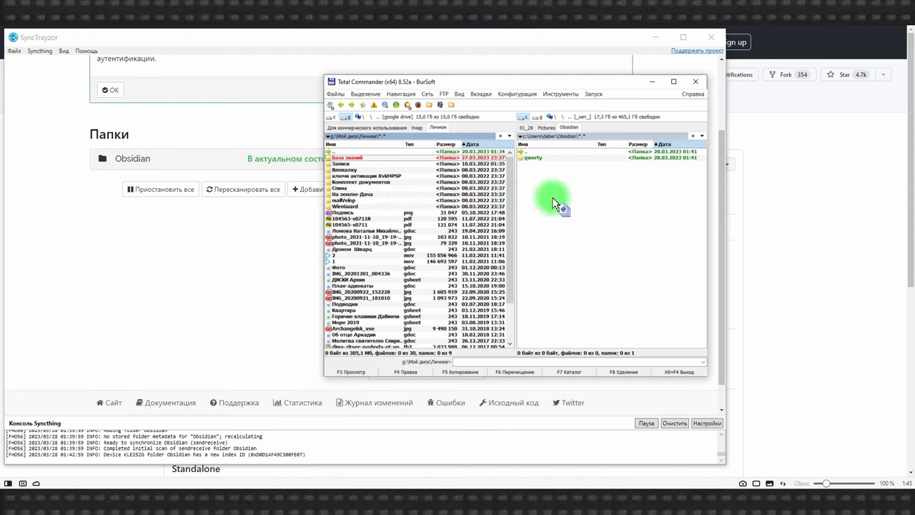
pyautogui.click(417, 257)
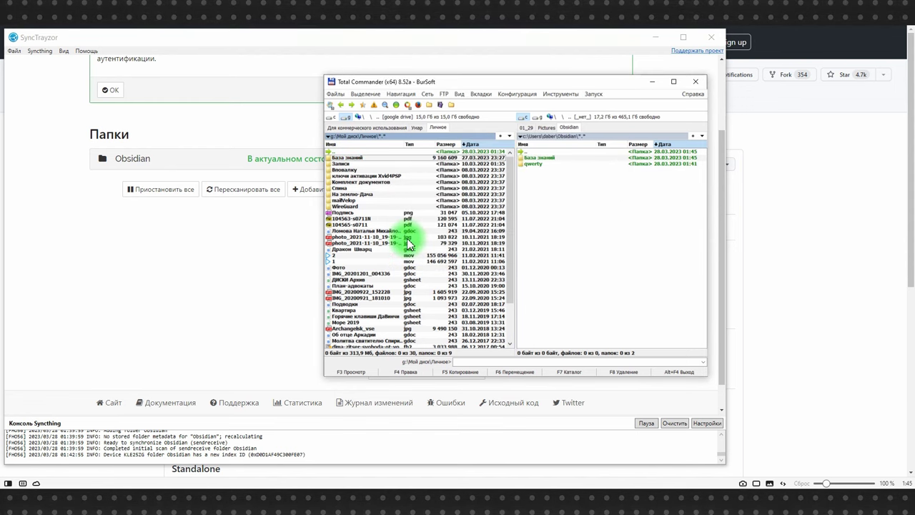
pyautogui.click(563, 230)
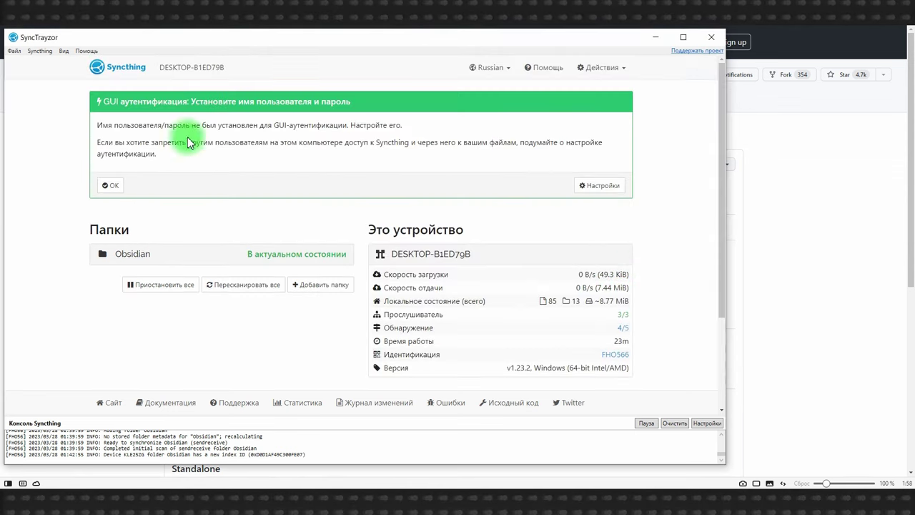
# Enable minimising to the tray (Сворачивать в трей) in the SyncTrayzor settings and save them.
pyautogui.click(23, 50)
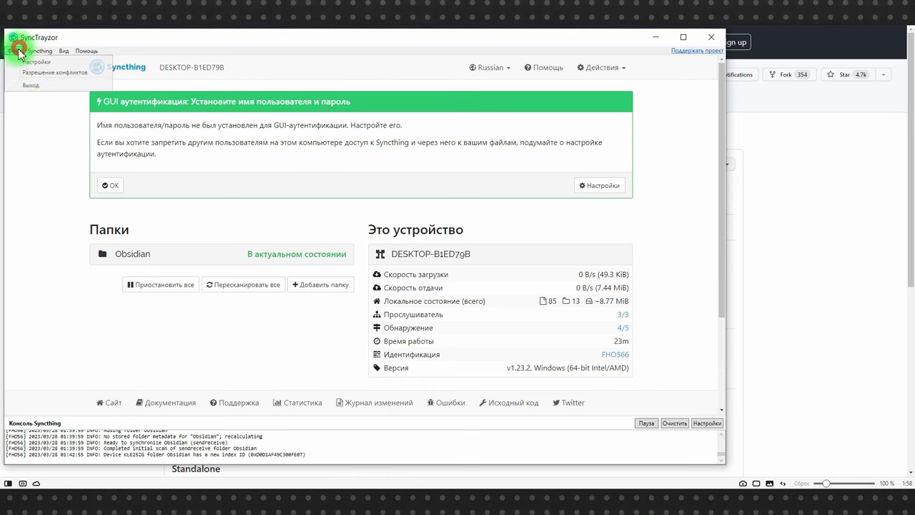
pyautogui.click(43, 63)
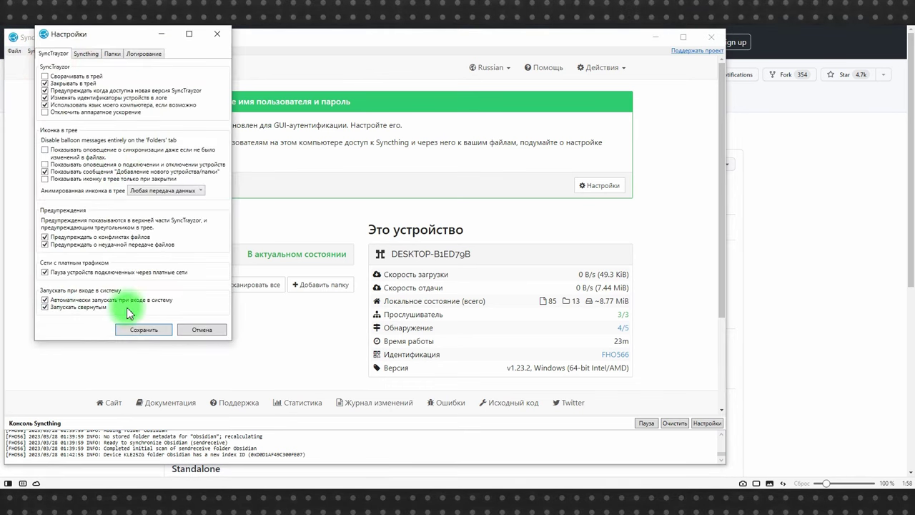
pyautogui.click(65, 76)
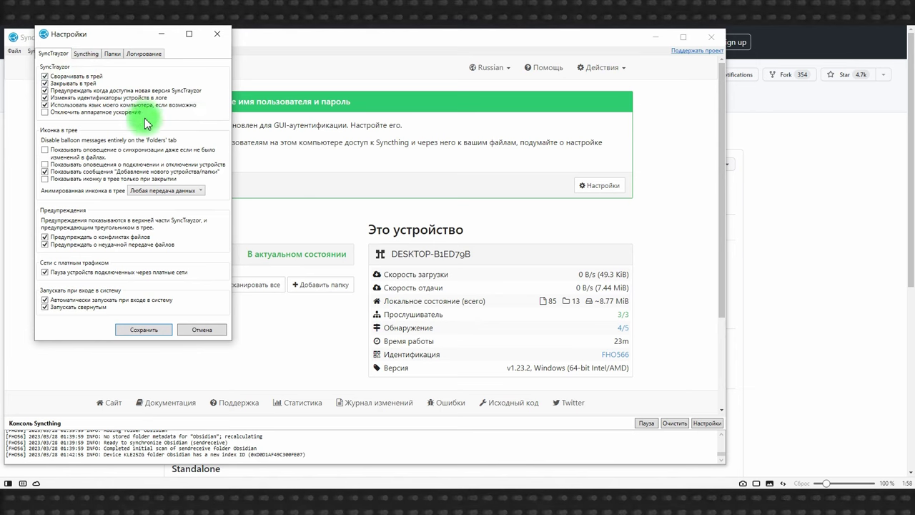
pyautogui.click(156, 329)
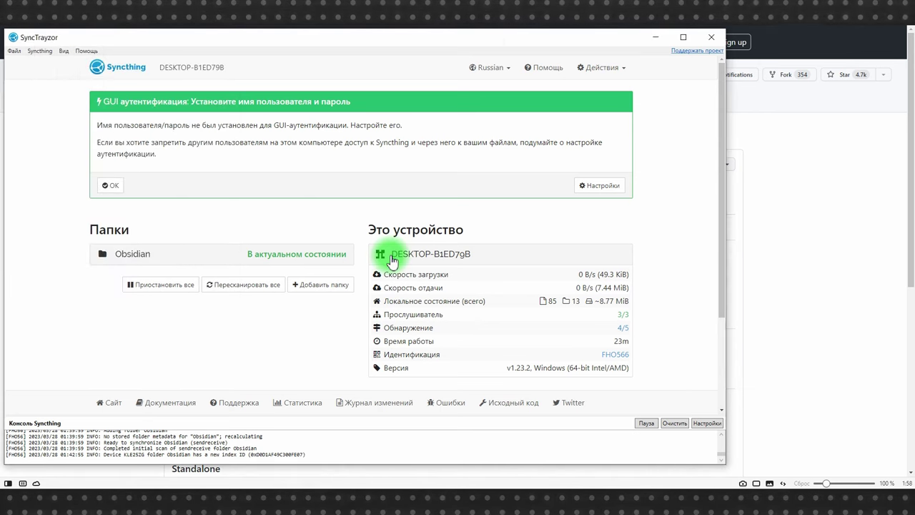